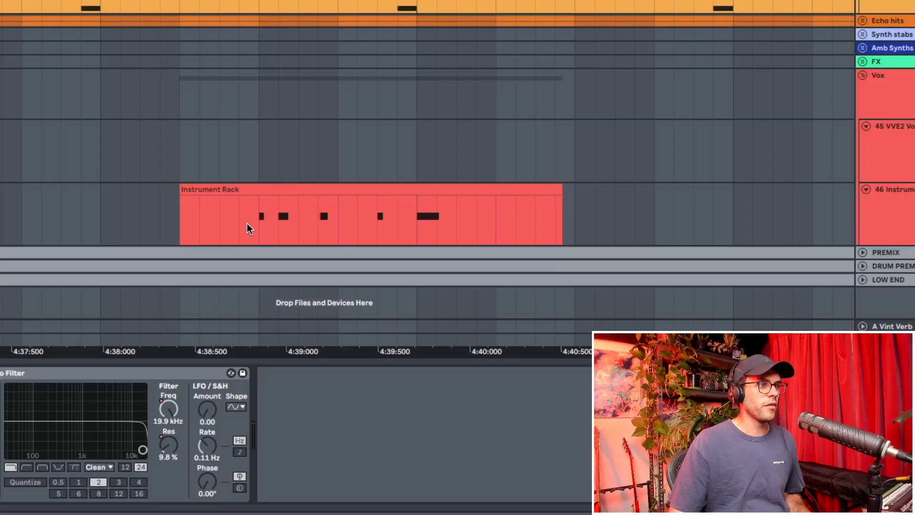
Lower the 46 Instrument track's volume in the Vox group to about -8 dB and raise it back up
{"action": "left_click", "coordinate": [253, 230]}
{"action": "left_click_drag", "start_coordinate": [162, 232], "coordinate": [620, 214]}
{"action": "left_click", "coordinate": [878, 213]}
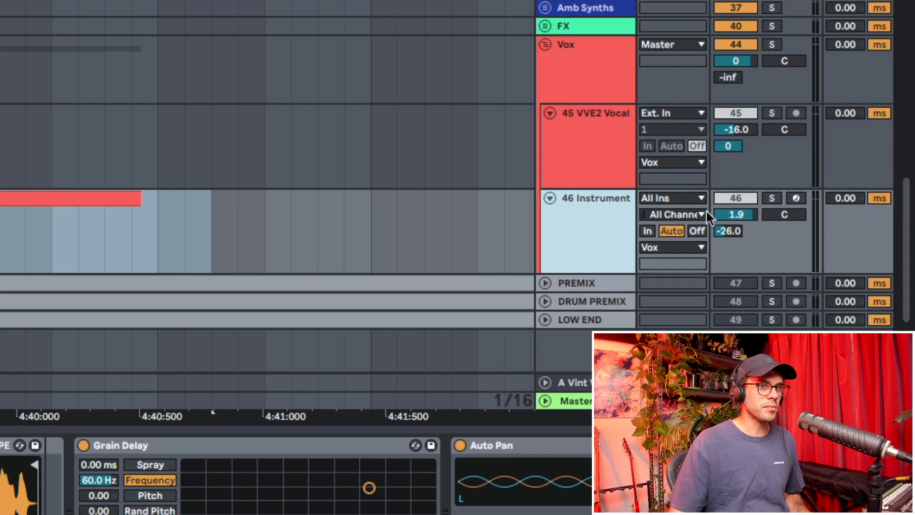
{"action": "left_click", "coordinate": [741, 213]}
{"action": "mouse_move", "coordinate": [740, 214]}
{"action": "left_mouse_down"}
{"action": "mouse_move", "coordinate": [741, 223]}
{"action": "mouse_move", "coordinate": [740, 211]}
{"action": "left_mouse_up"}
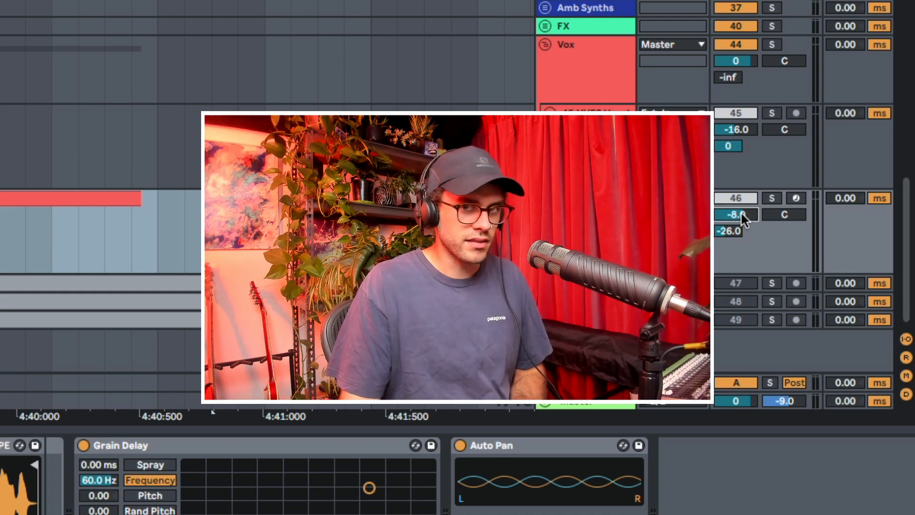
{"action": "left_click_drag", "start_coordinate": [741, 213], "coordinate": [741, 193]}
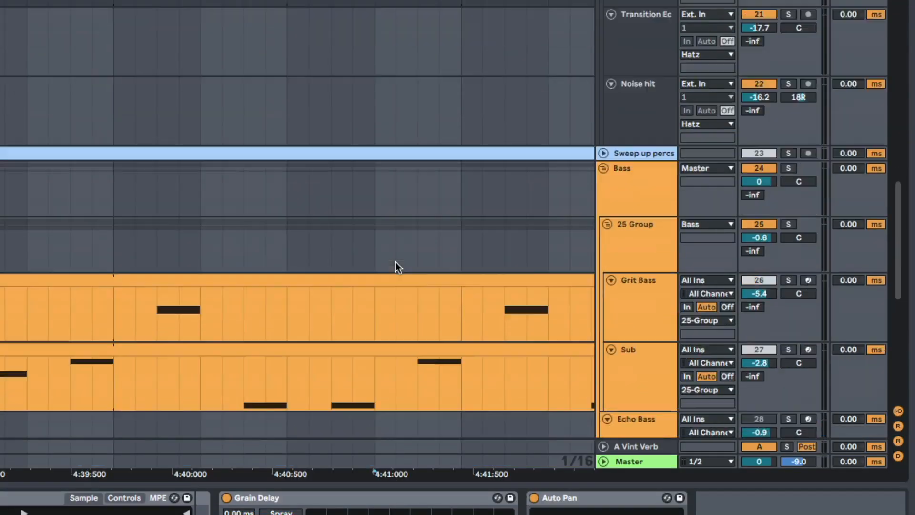
Lower the volume of the 25 Group inside the Bass group to about -5 dB
{"action": "scroll", "coordinate": [396, 261], "scroll_direction": "down", "scroll_amount": 10}
{"action": "scroll", "coordinate": [396, 261], "scroll_direction": "up", "scroll_amount": 4}
{"action": "scroll", "coordinate": [296, 204], "scroll_direction": "up", "scroll_amount": 5}
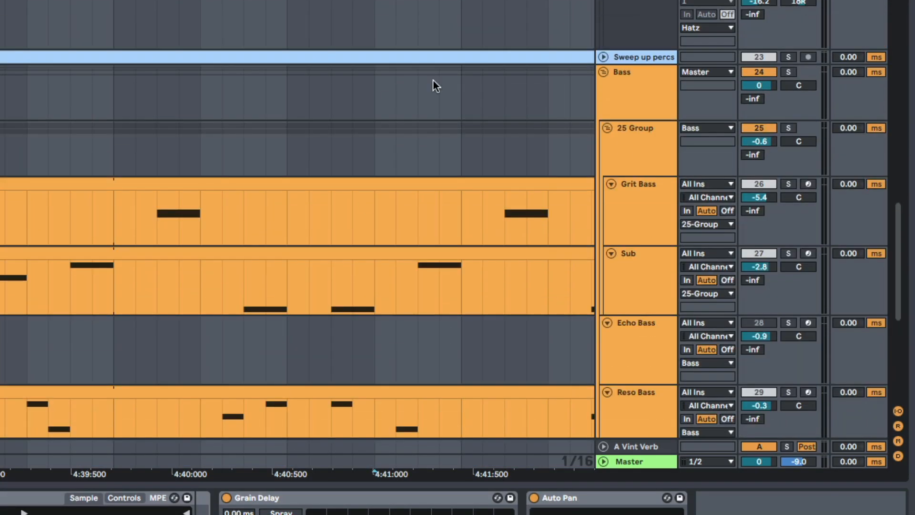
{"action": "left_click", "coordinate": [639, 166]}
{"action": "left_click", "coordinate": [759, 141]}
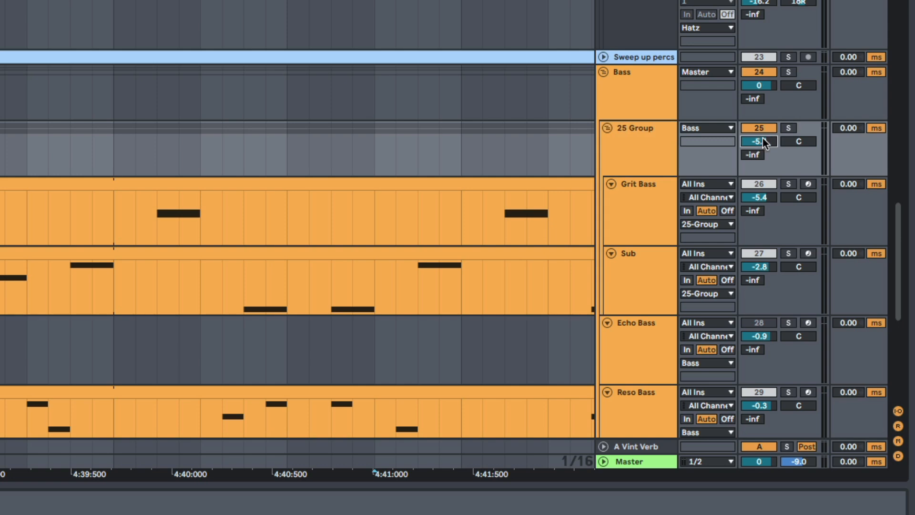
{"action": "left_click", "coordinate": [622, 142]}
Play back the bass section and switch from the Arrangement to the Session mixer view
{"action": "key", "text": "space"}
{"action": "scroll", "coordinate": [640, 211], "scroll_direction": "down", "scroll_amount": 1}
{"action": "scroll", "coordinate": [640, 215], "scroll_direction": "up", "scroll_amount": 10}
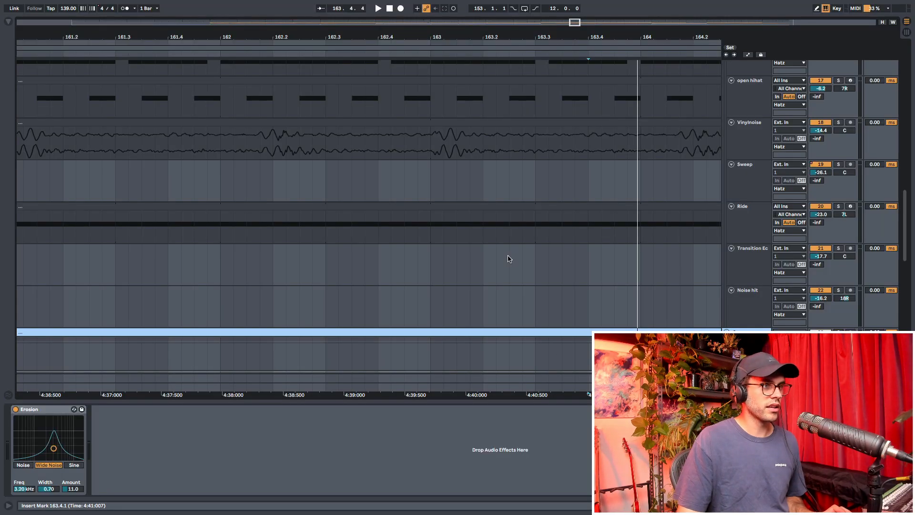
{"action": "key", "text": "Tab"}
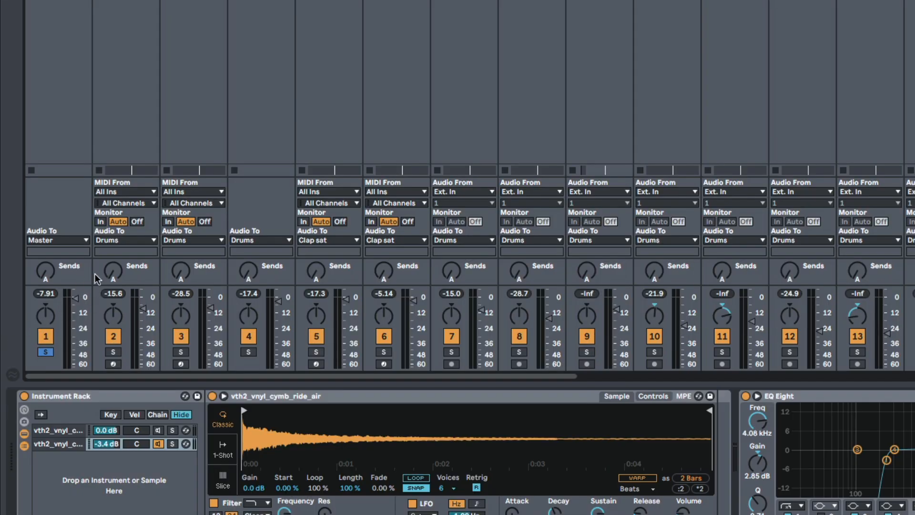
{"action": "key", "text": "space"}
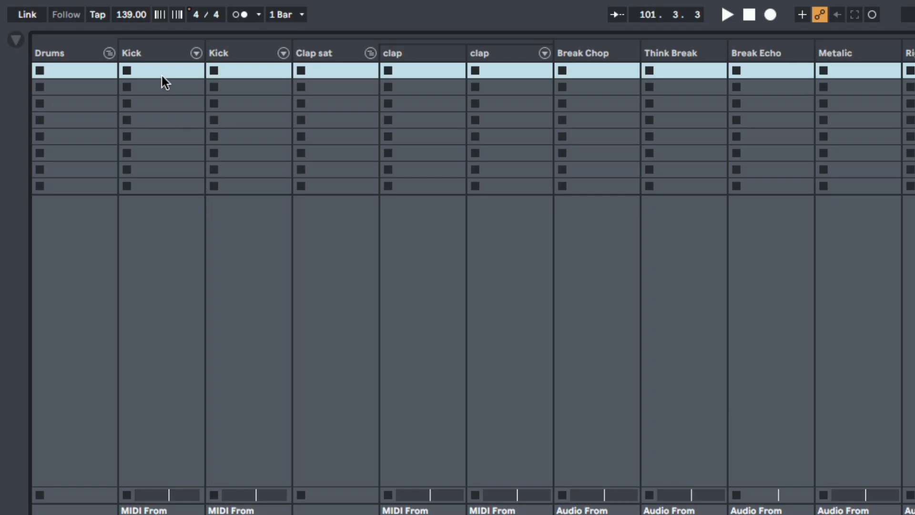
Select all the individual tracks inside the Drums group and pull their faders all the way down
{"action": "left_click", "coordinate": [188, 52]}
{"action": "scroll", "coordinate": [470, 139], "scroll_direction": "right", "scroll_amount": 8}
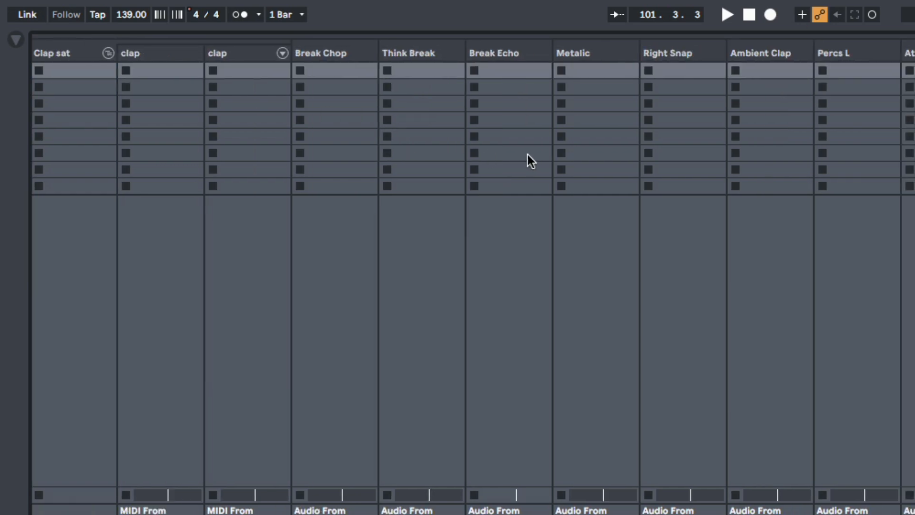
{"action": "left_click", "coordinate": [906, 52], "text": "shift"}
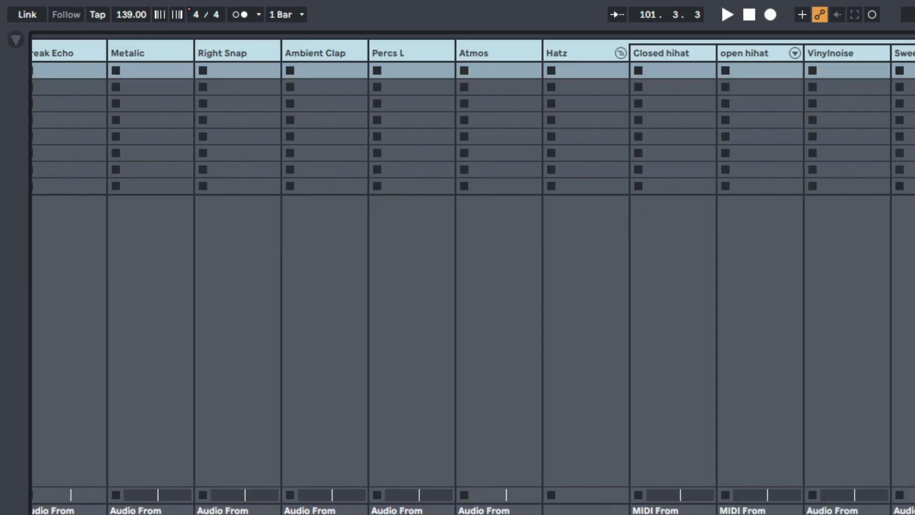
{"action": "scroll", "coordinate": [670, 138], "scroll_direction": "left", "scroll_amount": 10}
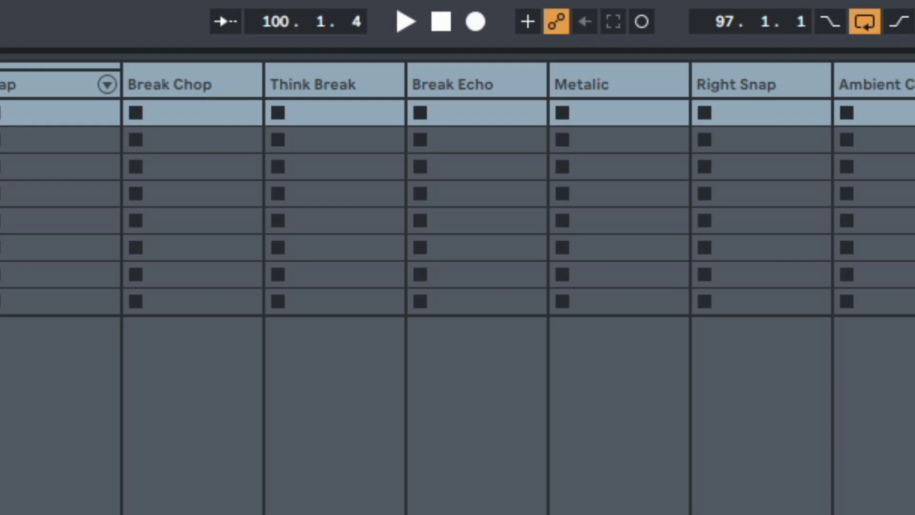
{"action": "key", "text": "space"}
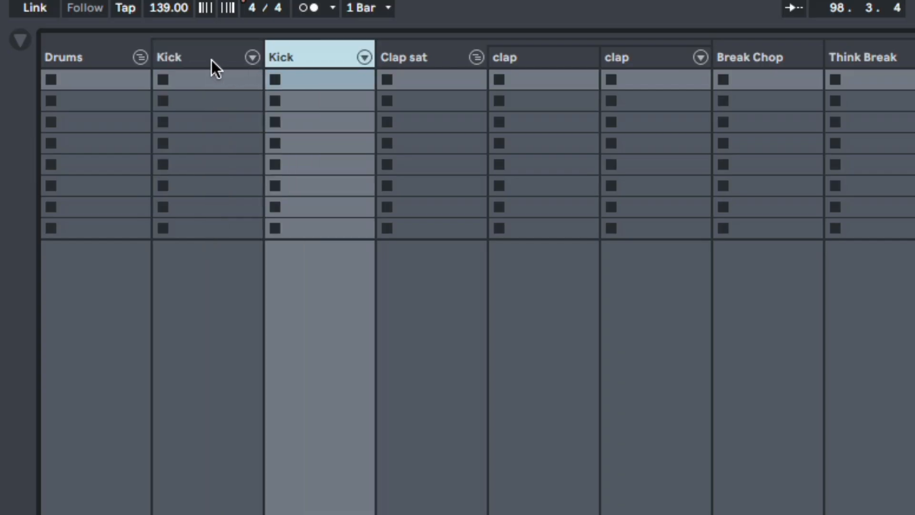
Raise the faders of both Kick tracks together to about -7 dB while the loop plays
{"action": "left_click", "coordinate": [211, 59]}
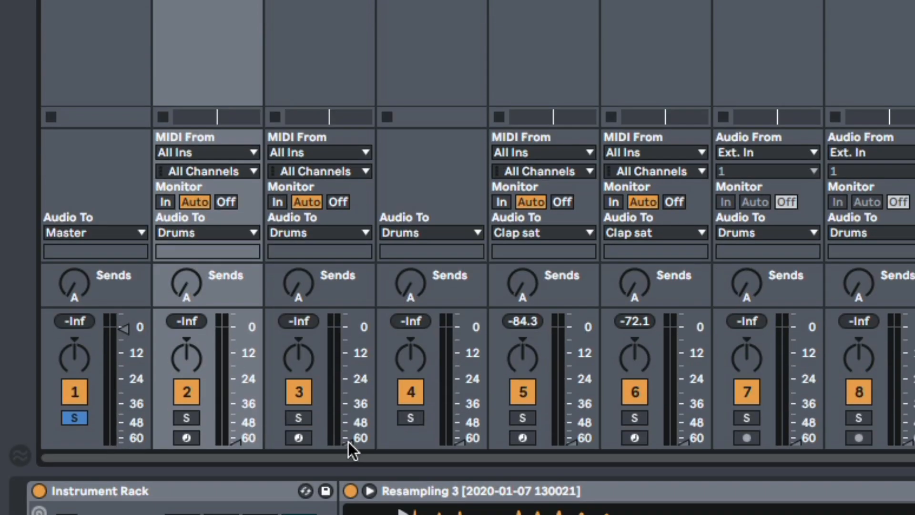
{"action": "left_click_drag", "start_coordinate": [348, 456], "coordinate": [347, 443]}
{"action": "left_click_drag", "start_coordinate": [348, 390], "coordinate": [348, 347]}
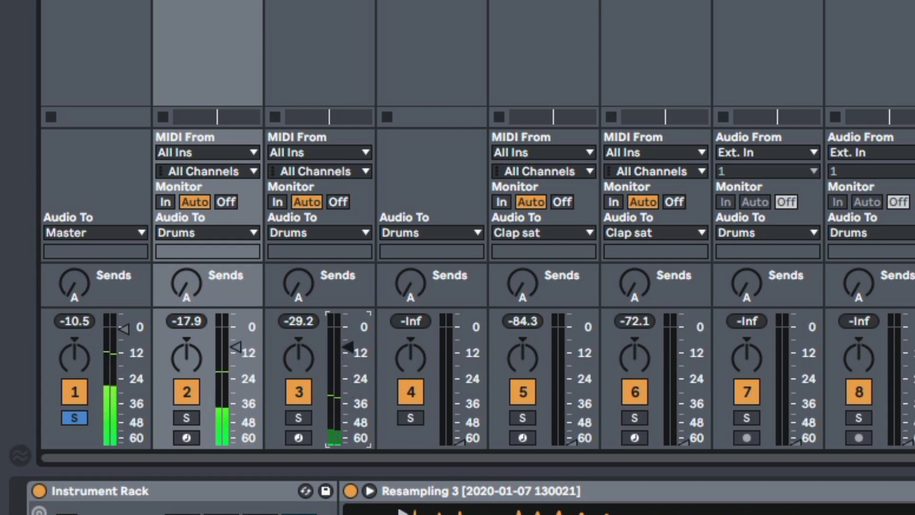
{"action": "left_click_drag", "start_coordinate": [348, 351], "coordinate": [348, 342]}
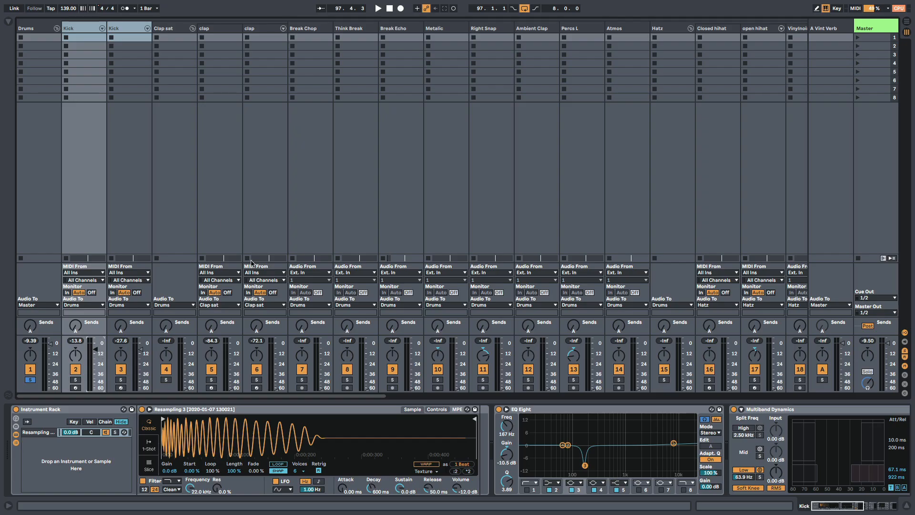
Bring the Clap sat group's fader up to 0 dB and the second clap track's to about -12 dB
{"action": "left_click", "coordinate": [174, 30]}
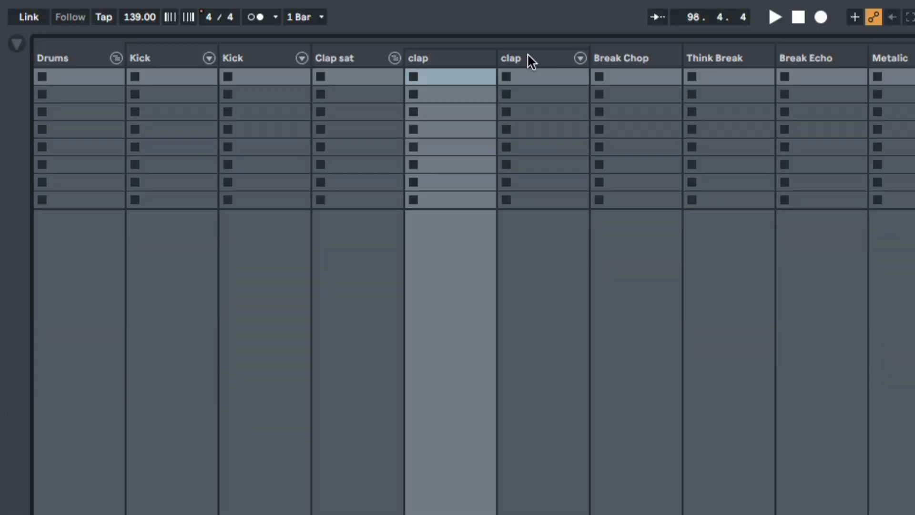
{"action": "left_click", "coordinate": [527, 59]}
{"action": "left_click_drag", "start_coordinate": [484, 380], "coordinate": [483, 291]}
{"action": "key", "text": "space"}
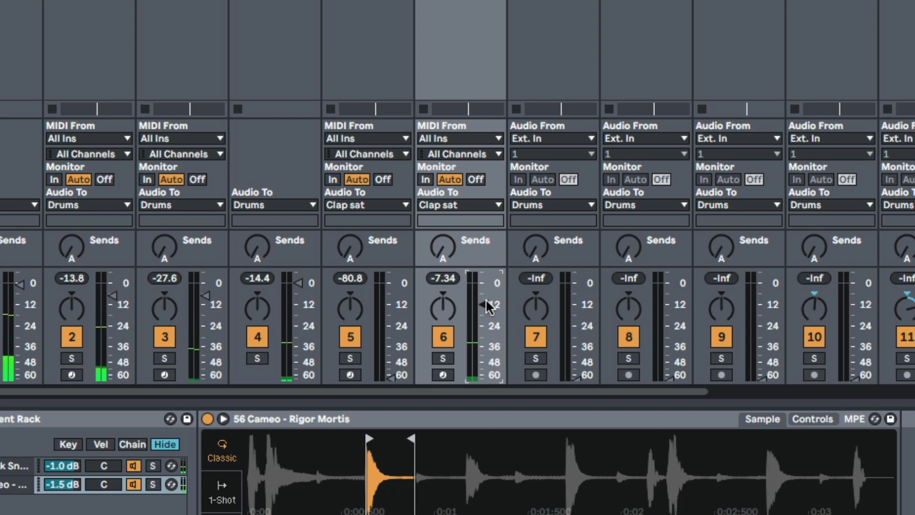
Raise the first clap track's fader to about -7 dB and compare the mix with that track muted and unmuted
{"action": "left_click", "coordinate": [393, 376]}
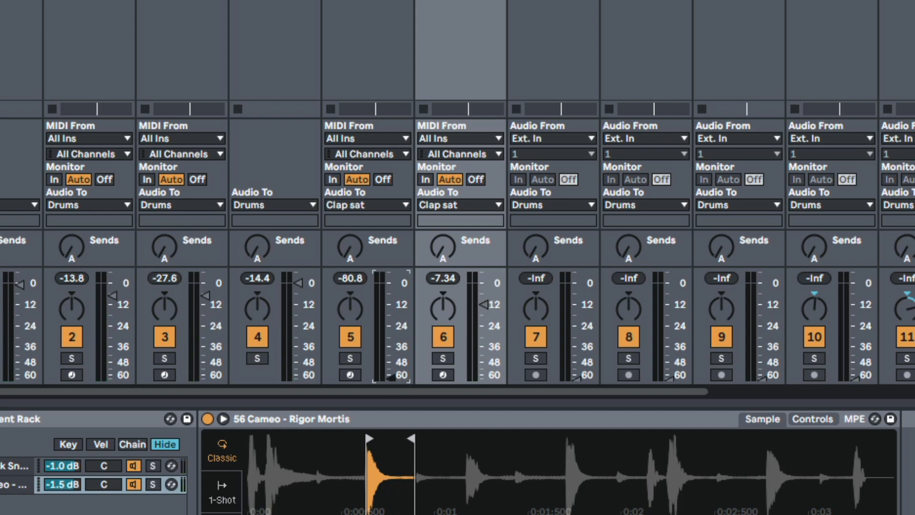
{"action": "left_click_drag", "start_coordinate": [391, 375], "coordinate": [390, 296]}
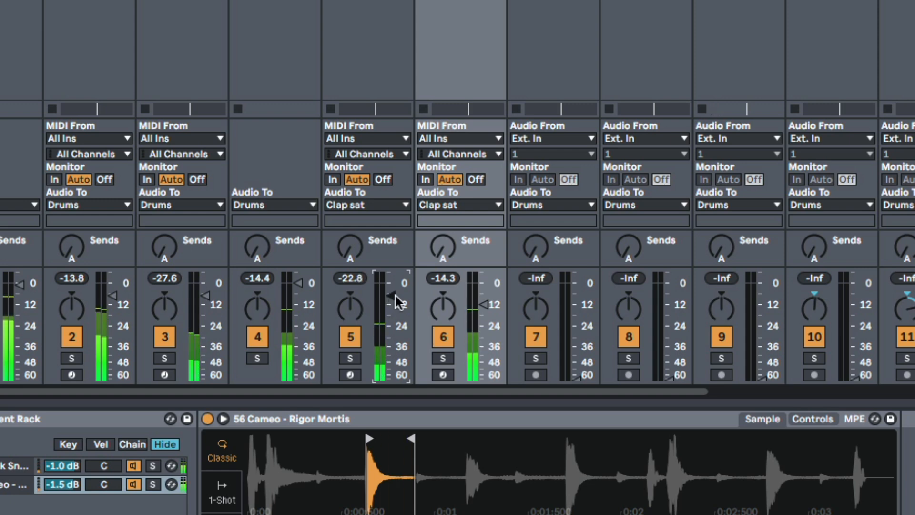
{"action": "left_click", "coordinate": [352, 336]}
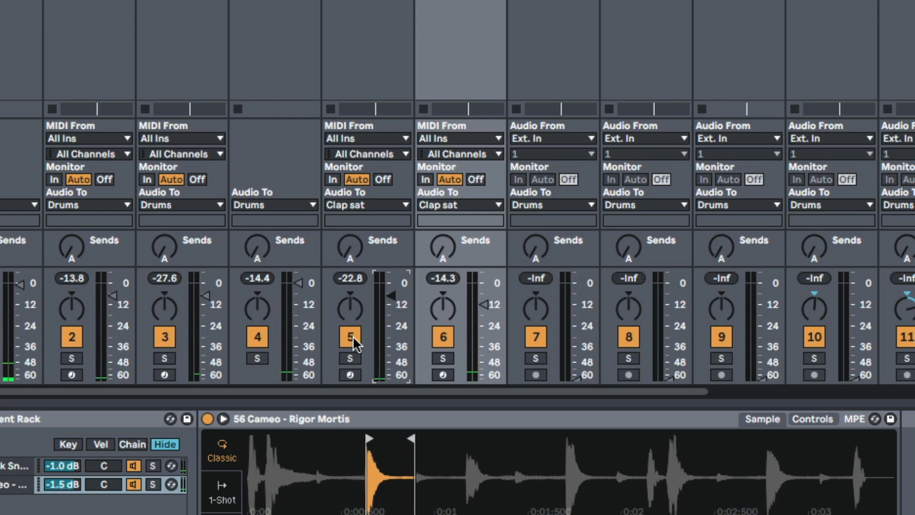
{"action": "left_click", "coordinate": [353, 335]}
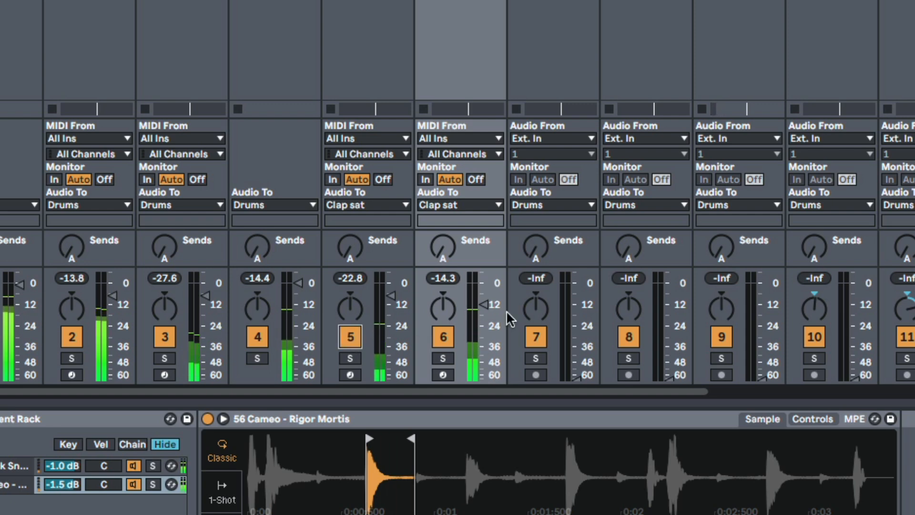
Raise the faders of Break Chop to about -8 dB, Think Break to about -12 dB and Metalic to about -22 dB
{"action": "left_click_drag", "start_coordinate": [576, 375], "coordinate": [577, 297]}
{"action": "left_click_drag", "start_coordinate": [670, 376], "coordinate": [670, 306]}
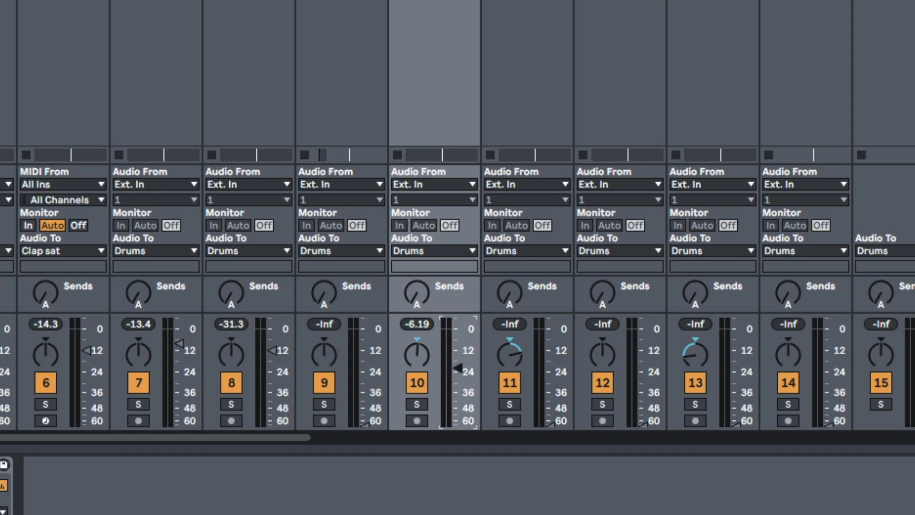
{"action": "key", "text": "space"}
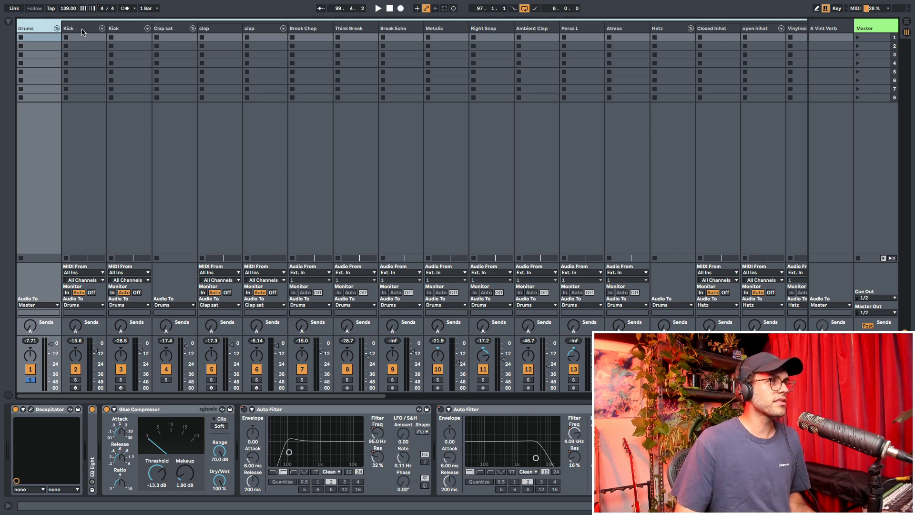
Examine the effect devices on each drum track from the first Kick to Think Break
{"action": "left_click", "coordinate": [82, 29]}
{"action": "left_click", "coordinate": [123, 30]}
{"action": "left_click", "coordinate": [173, 30]}
{"action": "left_click", "coordinate": [214, 30]}
{"action": "left_click", "coordinate": [262, 31]}
{"action": "left_click", "coordinate": [310, 30]}
{"action": "left_click", "coordinate": [358, 30]}
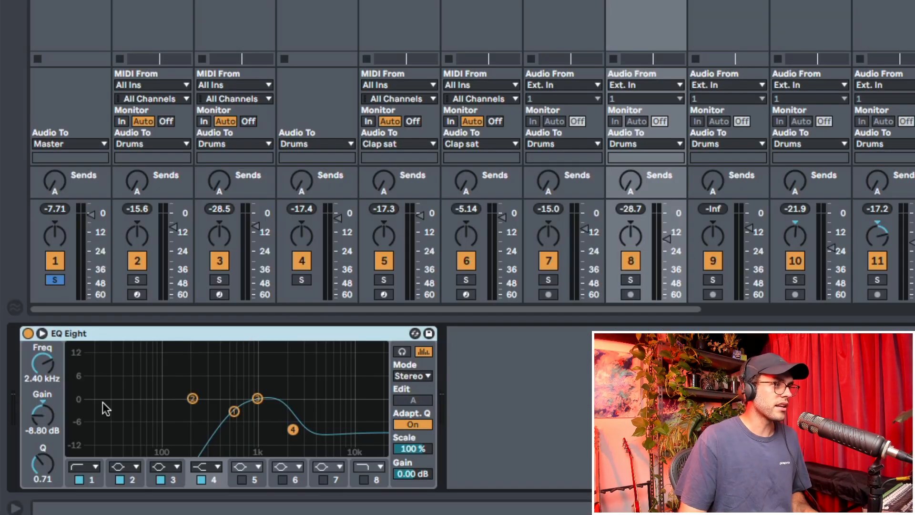
{"action": "key", "text": "space"}
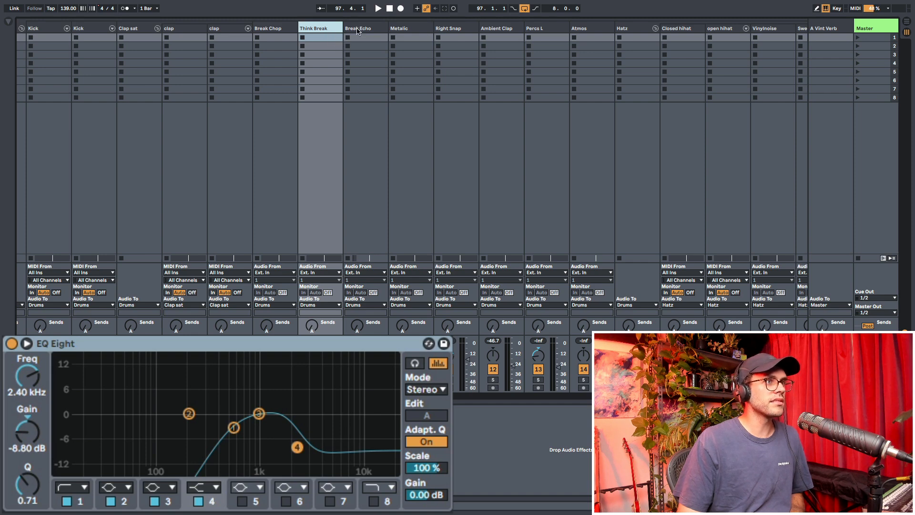
Examine the EQ Eight and other devices on the tracks from Break Echo to Hatz and Closed hihat
{"action": "left_click", "coordinate": [357, 30]}
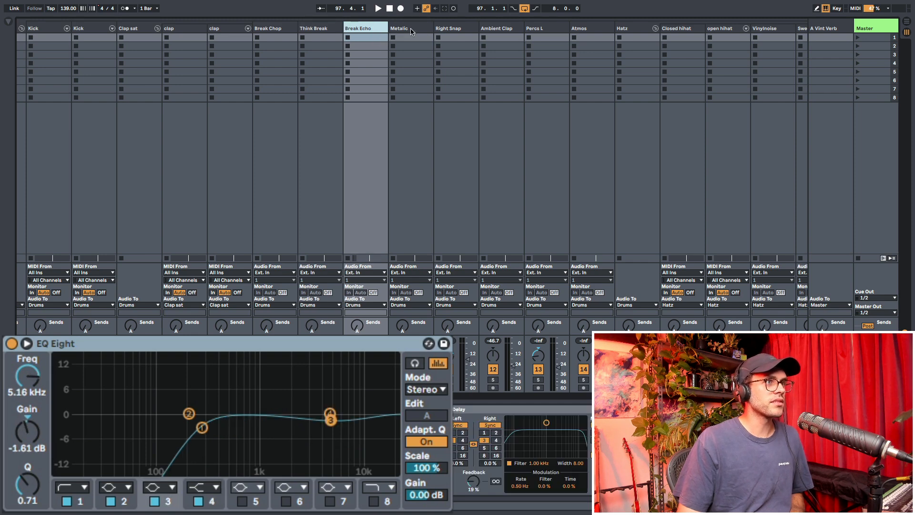
{"action": "left_click", "coordinate": [412, 29]}
{"action": "left_click", "coordinate": [457, 30]}
{"action": "left_click", "coordinate": [503, 30]}
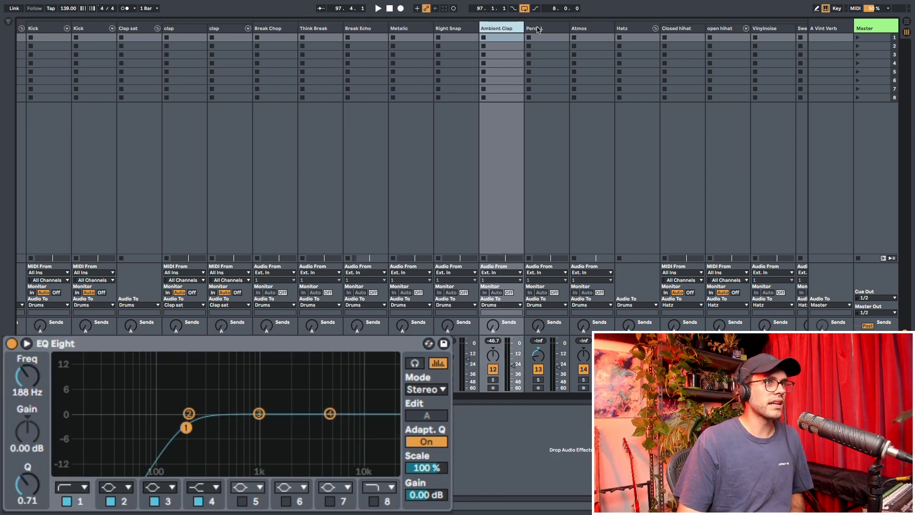
{"action": "left_click", "coordinate": [551, 29]}
{"action": "left_click", "coordinate": [593, 30]}
{"action": "left_click", "coordinate": [632, 30]}
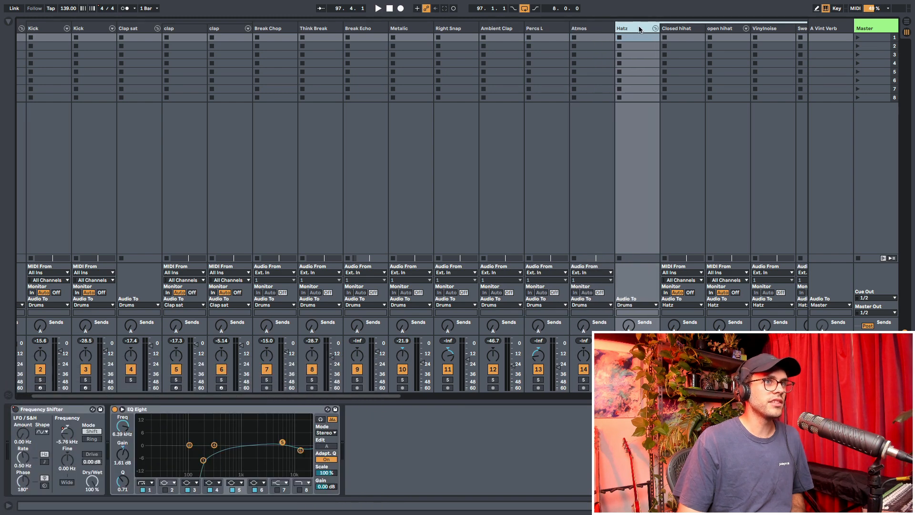
{"action": "left_click", "coordinate": [683, 30]}
{"action": "left_click", "coordinate": [629, 29]}
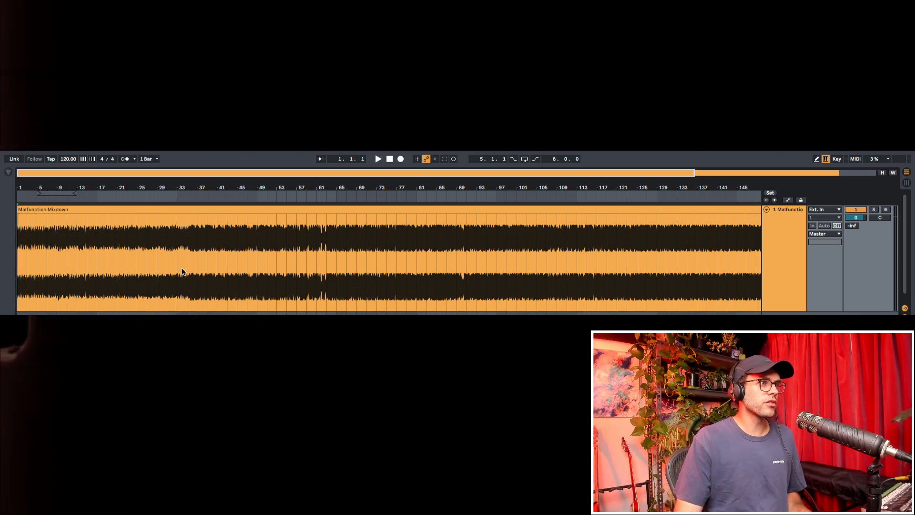
Inspect the Malfunction Mixdown waveform at bars 33 and 113
{"action": "left_click_drag", "start_coordinate": [18, 268], "coordinate": [427, 268]}
{"action": "left_click", "coordinate": [308, 269]}
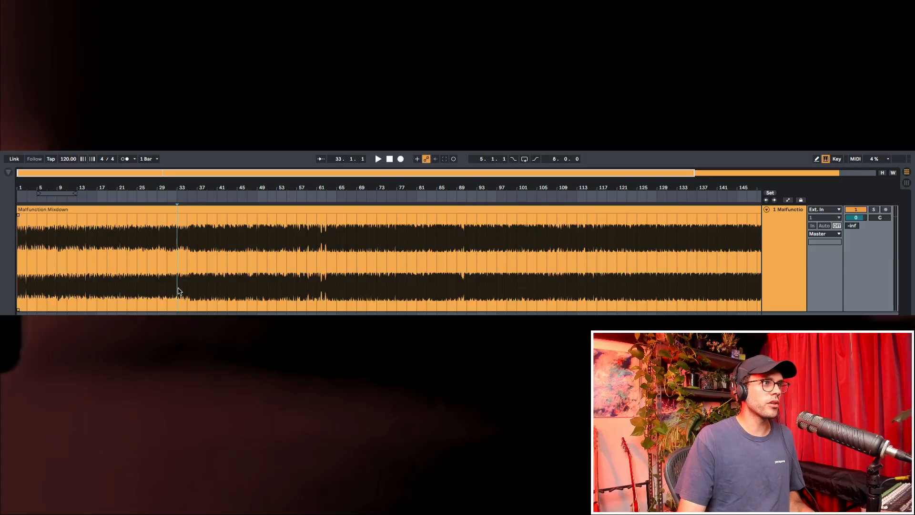
{"action": "left_click_drag", "start_coordinate": [77, 267], "coordinate": [578, 266]}
{"action": "left_click", "coordinate": [578, 268]}
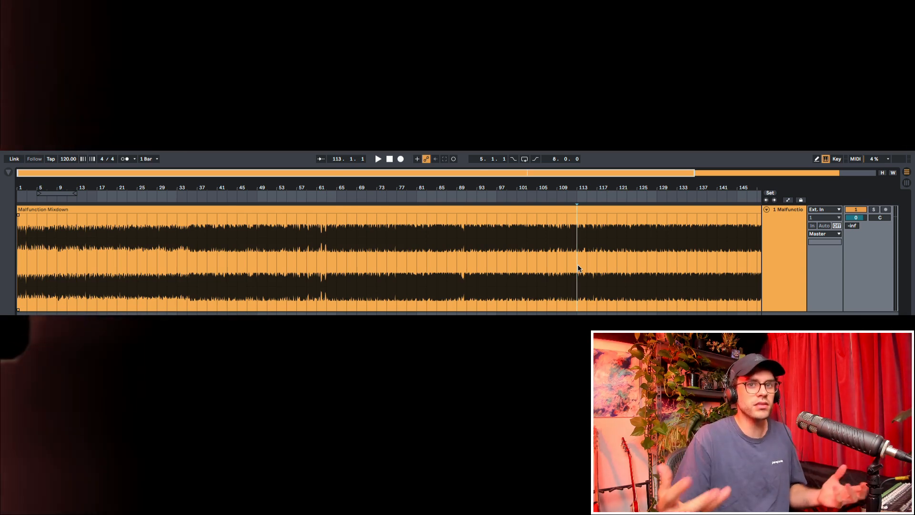
Select the Echo Bass track's time range from the START marker at bar 17 to the END marker
{"action": "key", "text": "ctrl+a"}
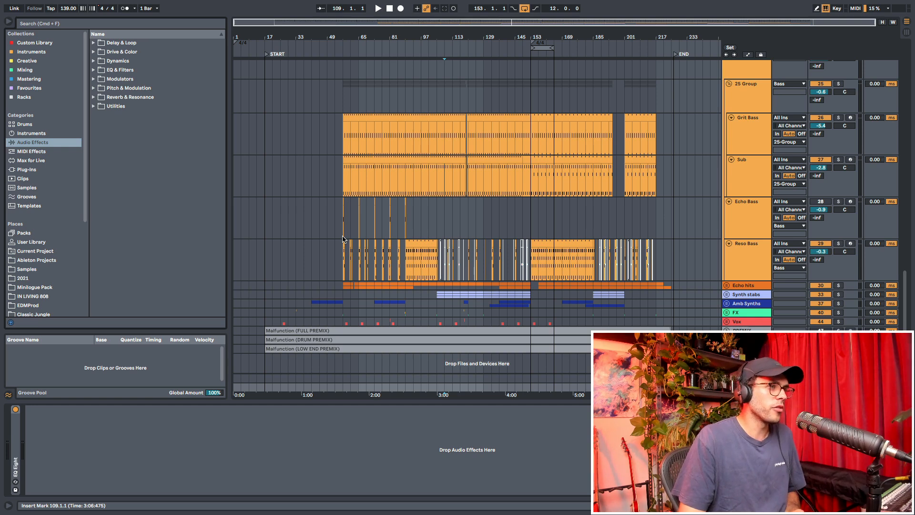
{"action": "left_click_drag", "start_coordinate": [263, 229], "coordinate": [676, 205]}
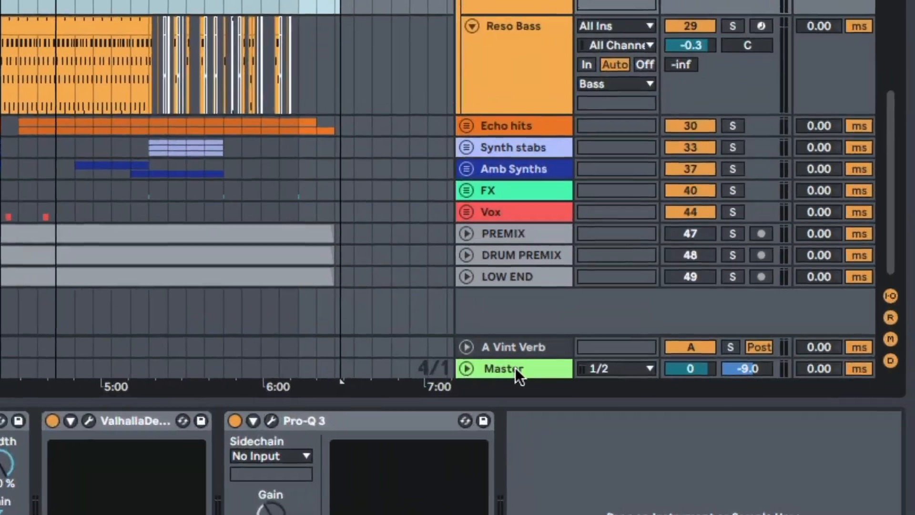
{"action": "left_click", "coordinate": [746, 386]}
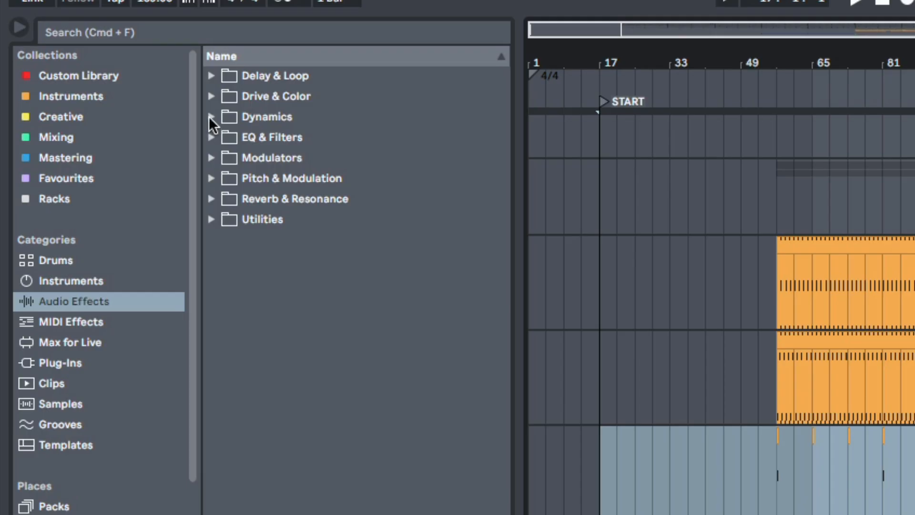
Add a Glue Compressor from the Dynamics effects to the master's device chain after EQ Eight
{"action": "left_click", "coordinate": [210, 117]}
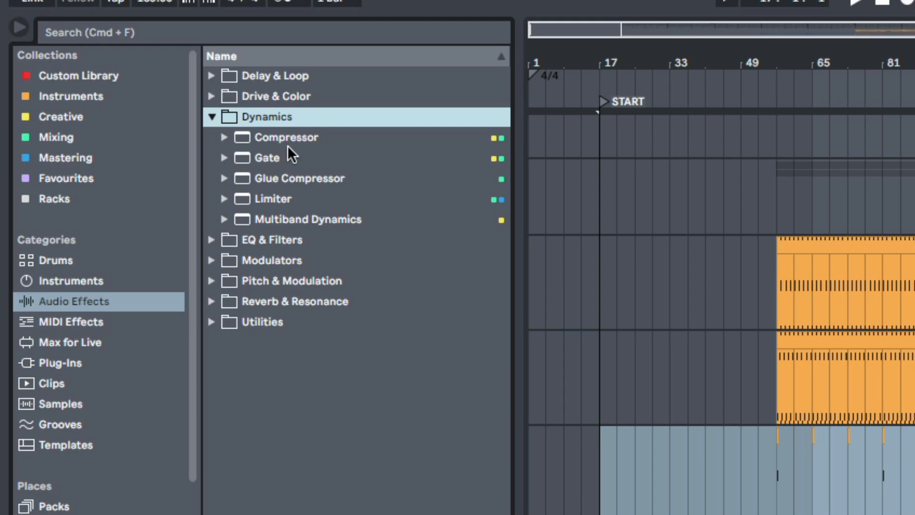
{"action": "left_click", "coordinate": [288, 180]}
{"action": "left_click_drag", "start_coordinate": [394, 201], "coordinate": [419, 356]}
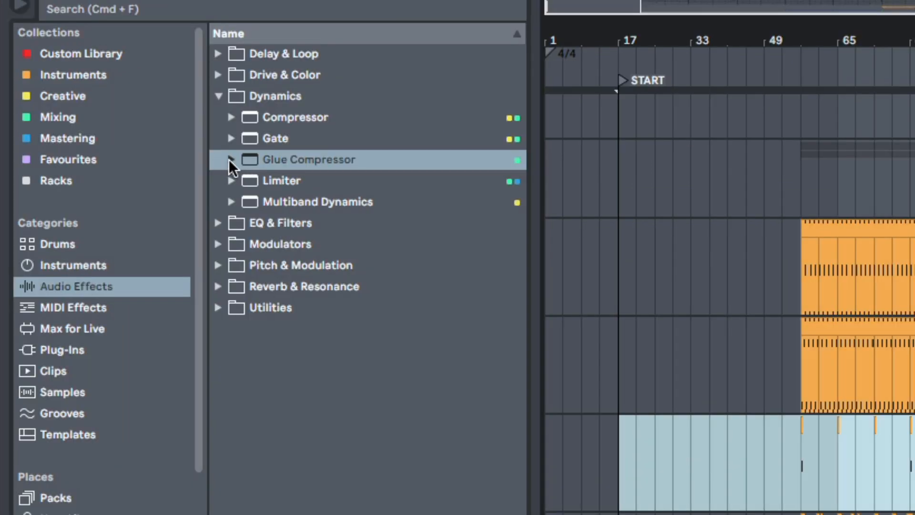
Look through the Glue Compressor's mastering presets and load Mastering - Catch Peaks on the master
{"action": "left_click", "coordinate": [230, 159]}
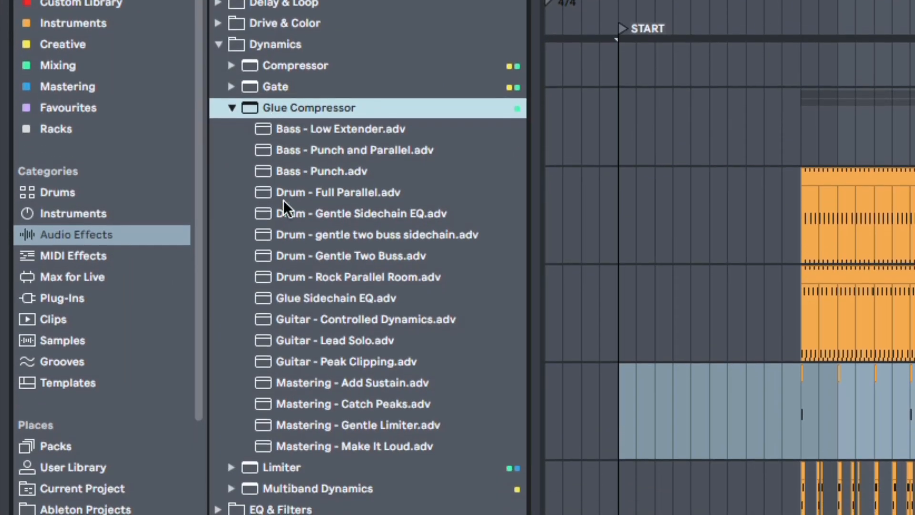
{"action": "left_click", "coordinate": [304, 381]}
{"action": "left_click", "coordinate": [313, 405]}
{"action": "left_click", "coordinate": [318, 425]}
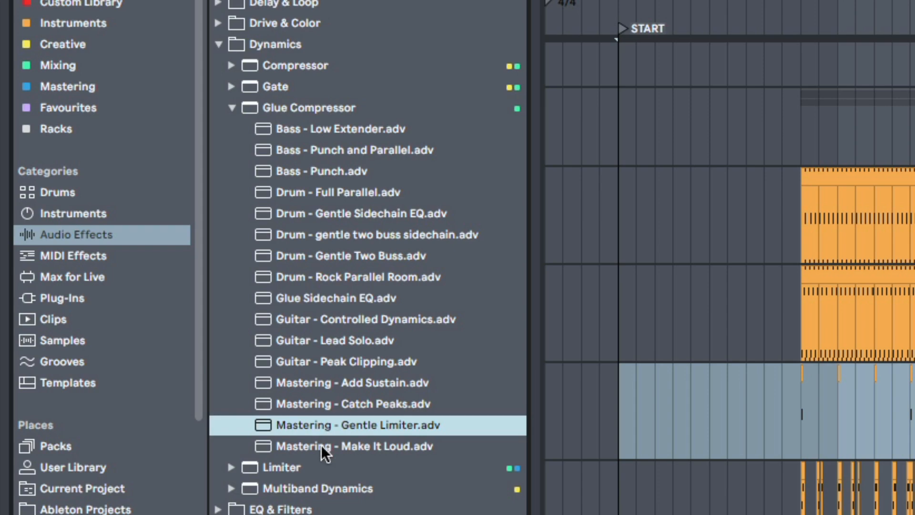
{"action": "left_click", "coordinate": [322, 446]}
{"action": "double_click", "coordinate": [345, 404]}
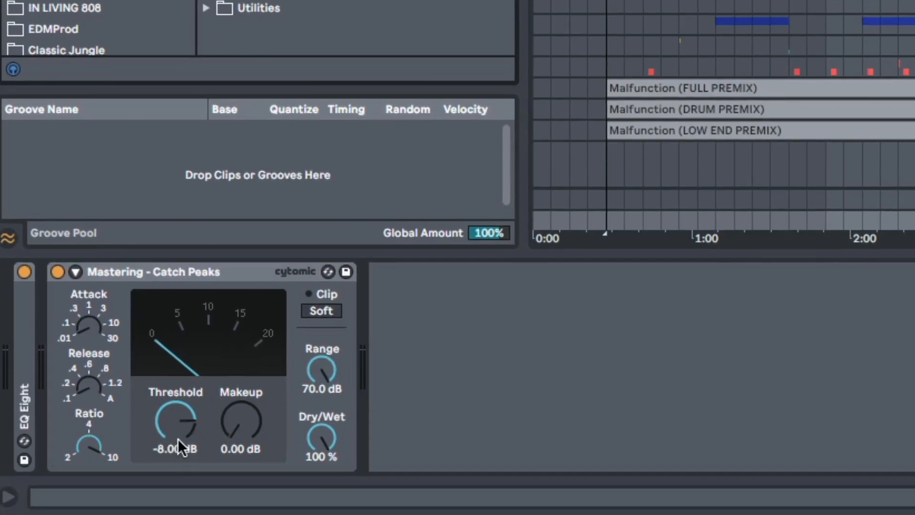
Set the Catch Peaks compressor's threshold to about -12.1 dB while playing back busy sections of the track
{"action": "left_click", "coordinate": [751, 220]}
{"action": "left_click", "coordinate": [806, 218]}
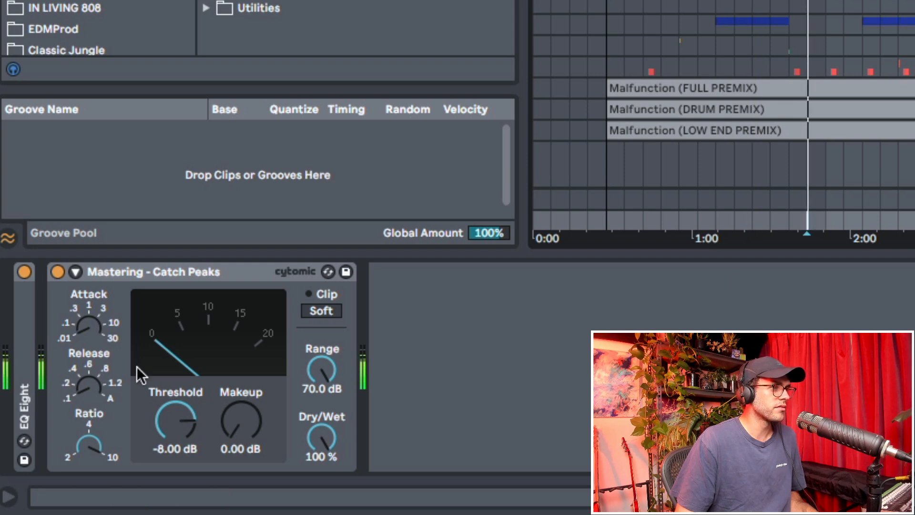
{"action": "left_click", "coordinate": [182, 428]}
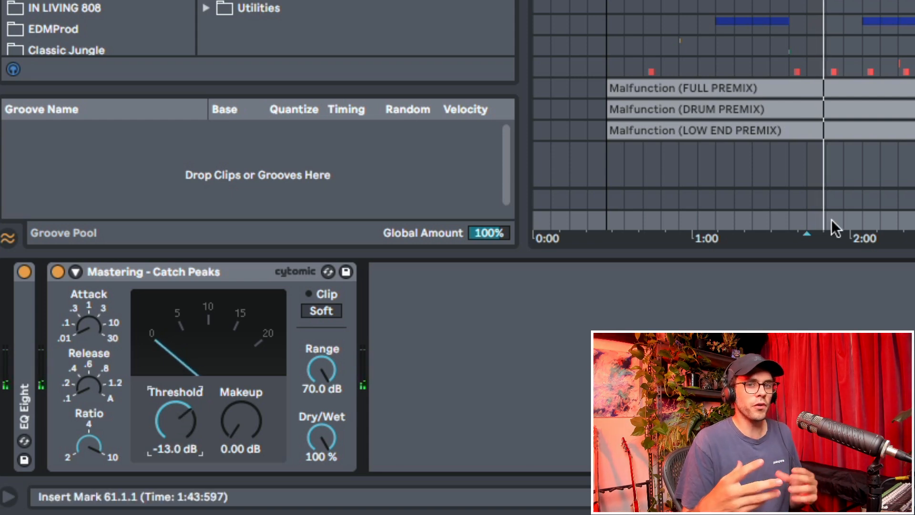
{"action": "key", "text": "space"}
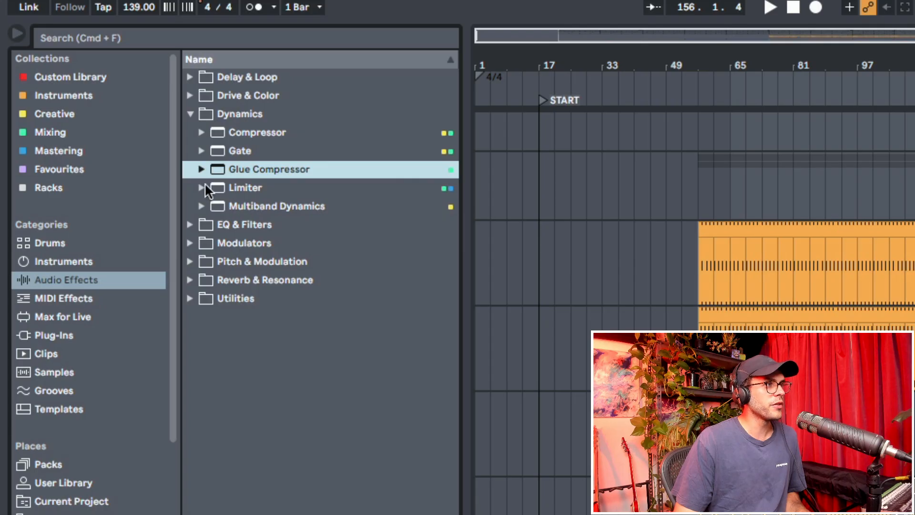
Add the Pro-L 2 limiter after the Catch Peaks compressor on the master and open its interface enlarged over the arrangement
{"action": "left_click", "coordinate": [203, 185]}
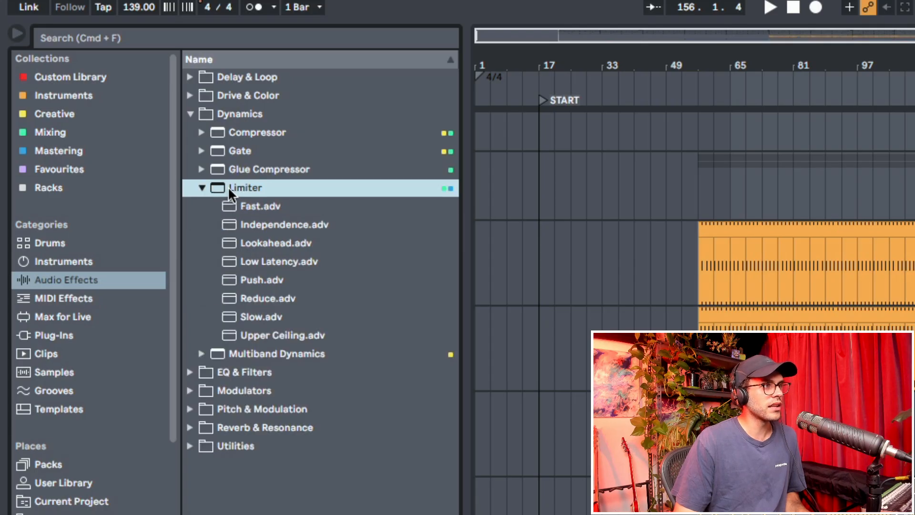
{"action": "left_click", "coordinate": [203, 187]}
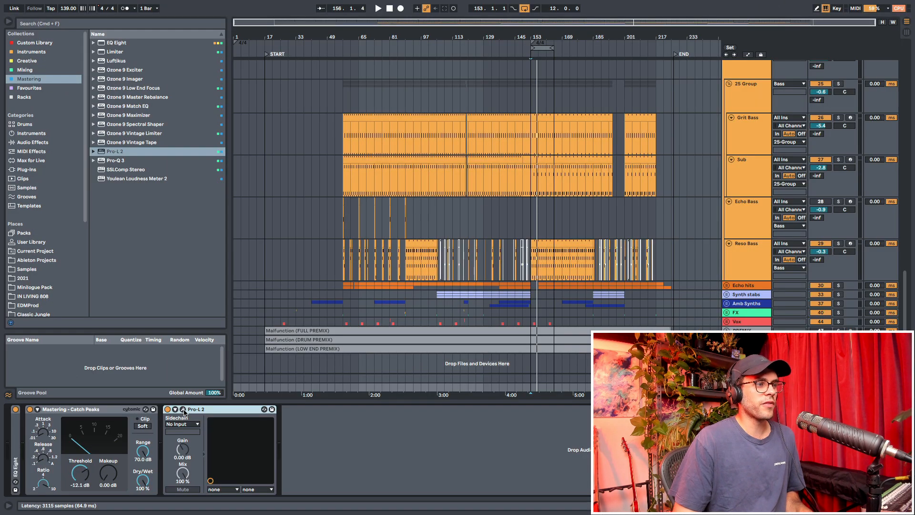
{"action": "left_click", "coordinate": [183, 409]}
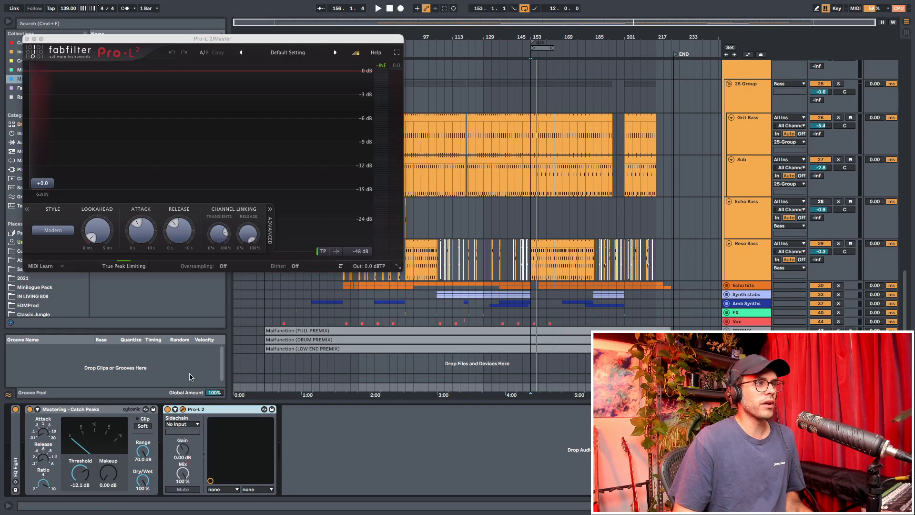
{"action": "left_click", "coordinate": [398, 267]}
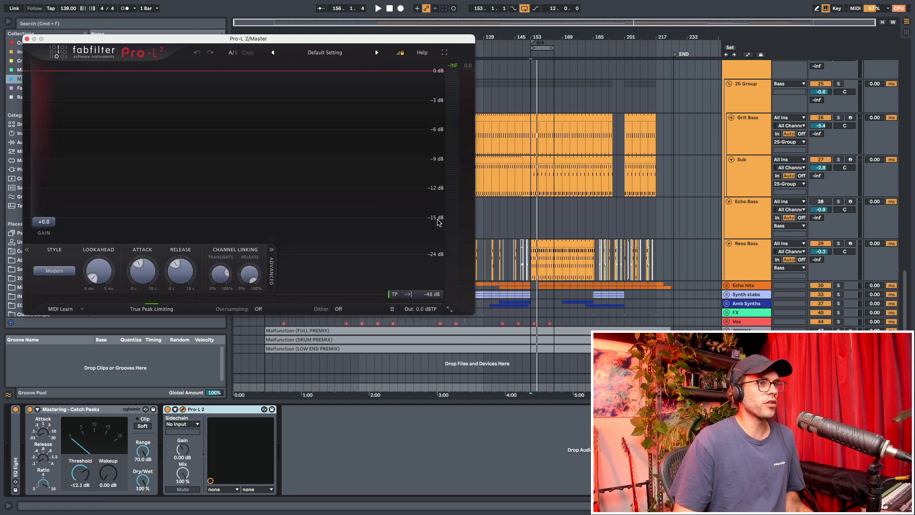
{"action": "left_click_drag", "start_coordinate": [354, 42], "coordinate": [575, 113]}
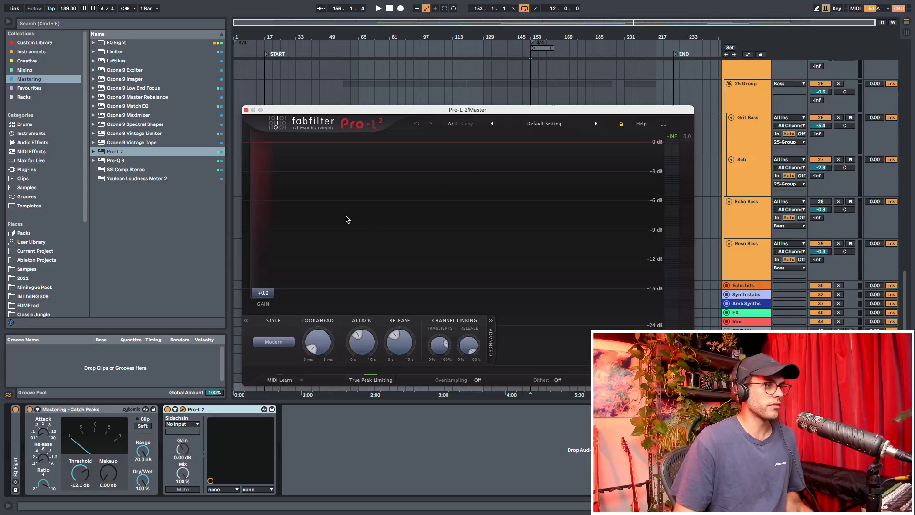
Play the track through Pro-L 2 and raise the limiter's gain to about +8.4 dB
{"action": "key", "text": "space"}
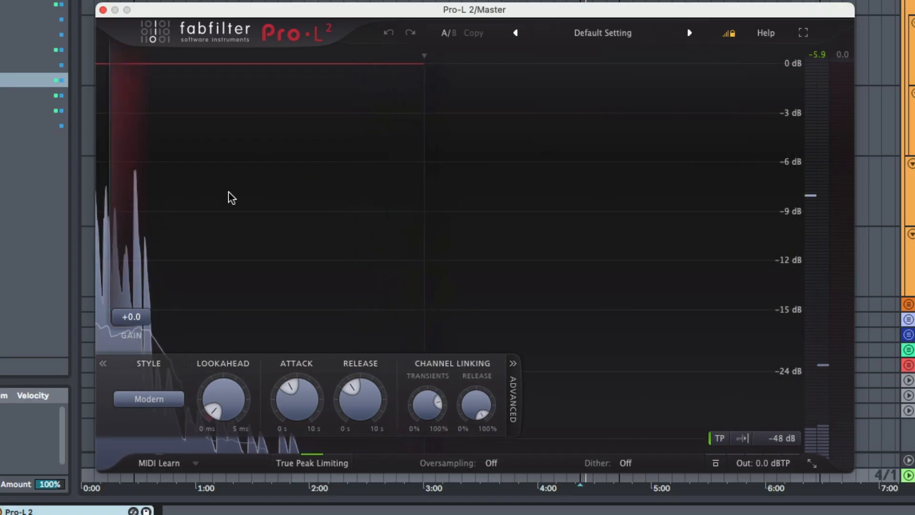
{"action": "mouse_move", "coordinate": [143, 311]}
{"action": "key", "text": "space"}
{"action": "left_click_drag", "start_coordinate": [143, 311], "coordinate": [133, 248]}
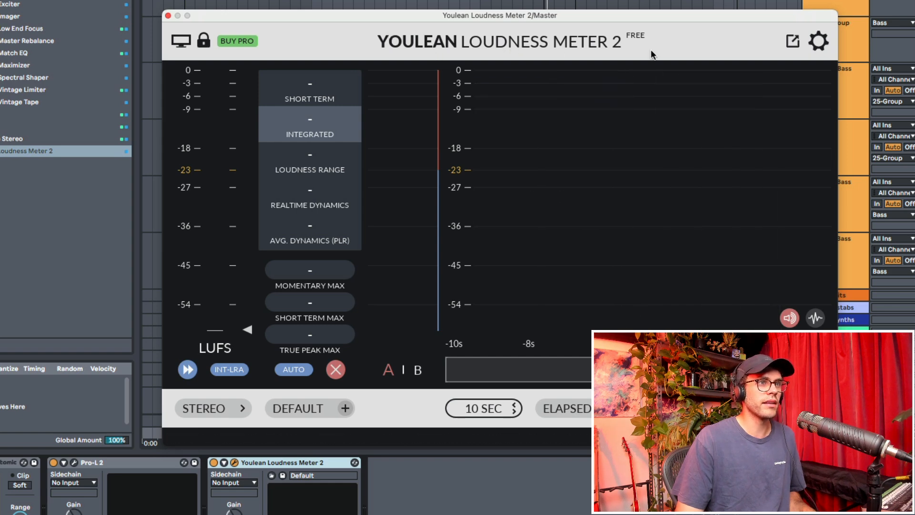
Measure the master's loudness with Youlean Loudness Meter 2 during playback and lower the Pro-L 2 gain slightly
{"action": "left_click_drag", "start_coordinate": [381, 15], "coordinate": [580, 124]}
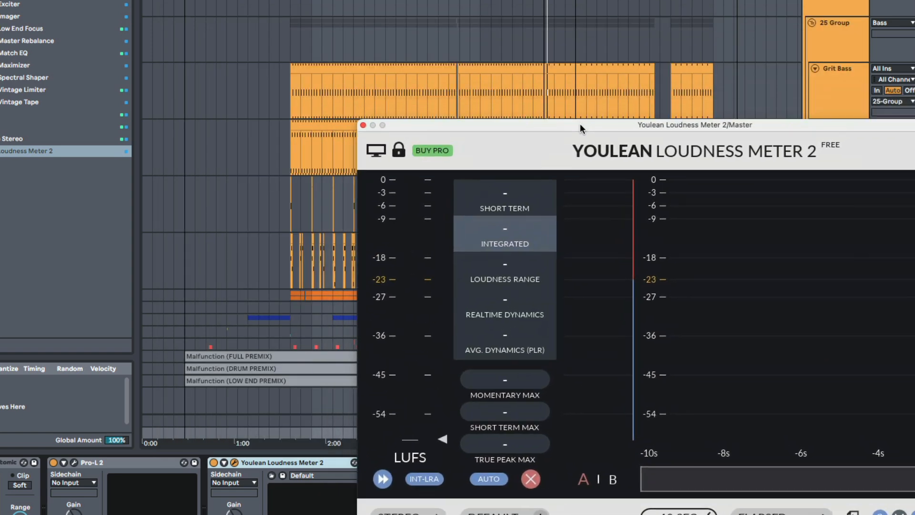
{"action": "key", "text": "space"}
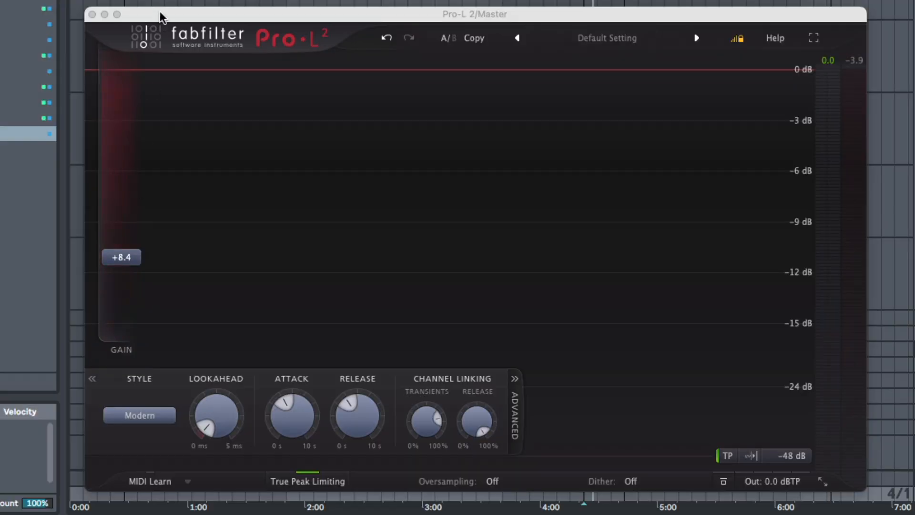
{"action": "left_click_drag", "start_coordinate": [160, 15], "coordinate": [147, 10]}
{"action": "left_click_drag", "start_coordinate": [107, 256], "coordinate": [110, 271]}
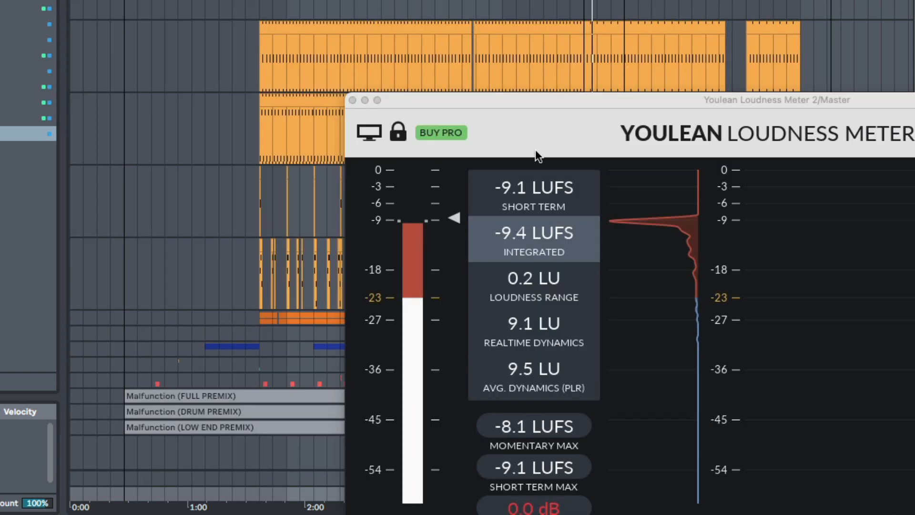